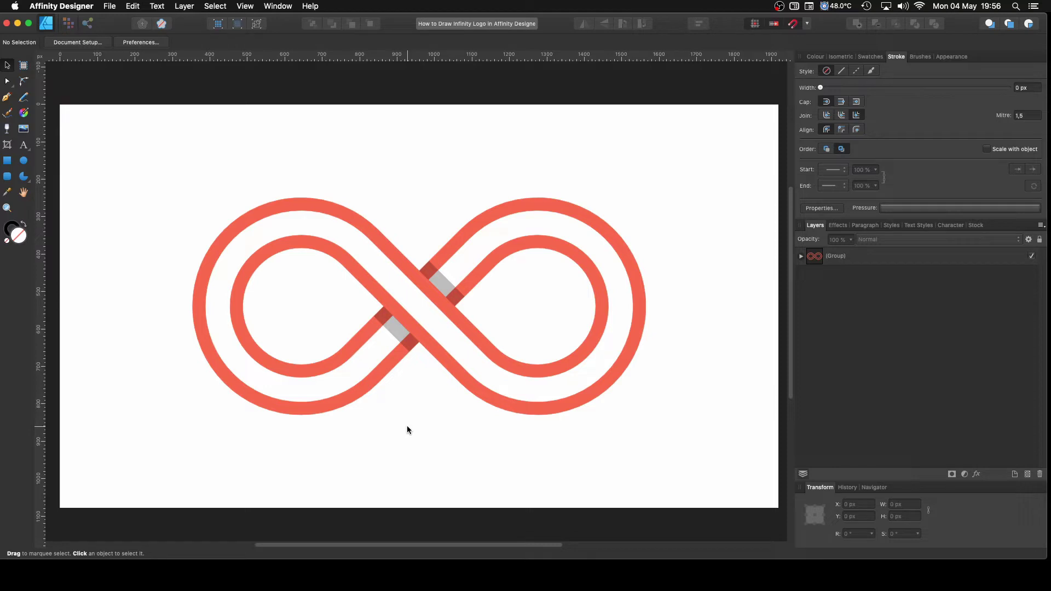
# - Create a new 1920 × 1080 px document from the '1080 With Background' preset
pyautogui.click(110, 6)
pyautogui.click(117, 19)
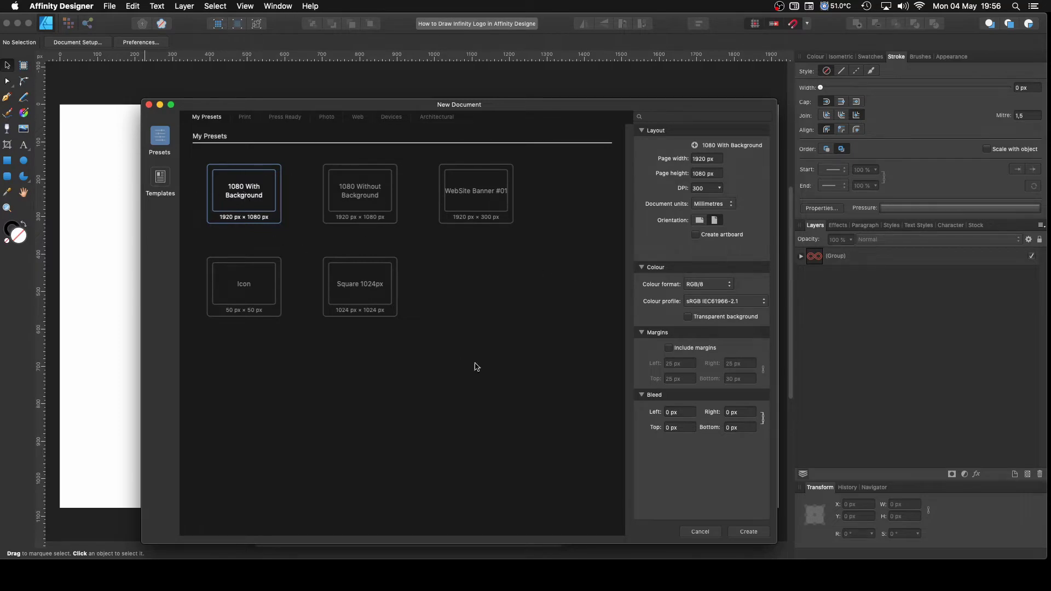
pyautogui.click(749, 534)
pyautogui.click(251, 10)
# - Draw a circular pie on the left side of the page with the Pie Tool
pyautogui.click(431, 254)
pyautogui.click(24, 177)
pyautogui.press('super+shift')
pyautogui.moveTo(183, 250); pyautogui.dragTo(258, 336)
# - Nudge the pie right and down, then set its start angle to 45° and end angle to 350°
pyautogui.click(8, 66)
pyautogui.moveTo(206, 295); pyautogui.dragTo(228, 342)
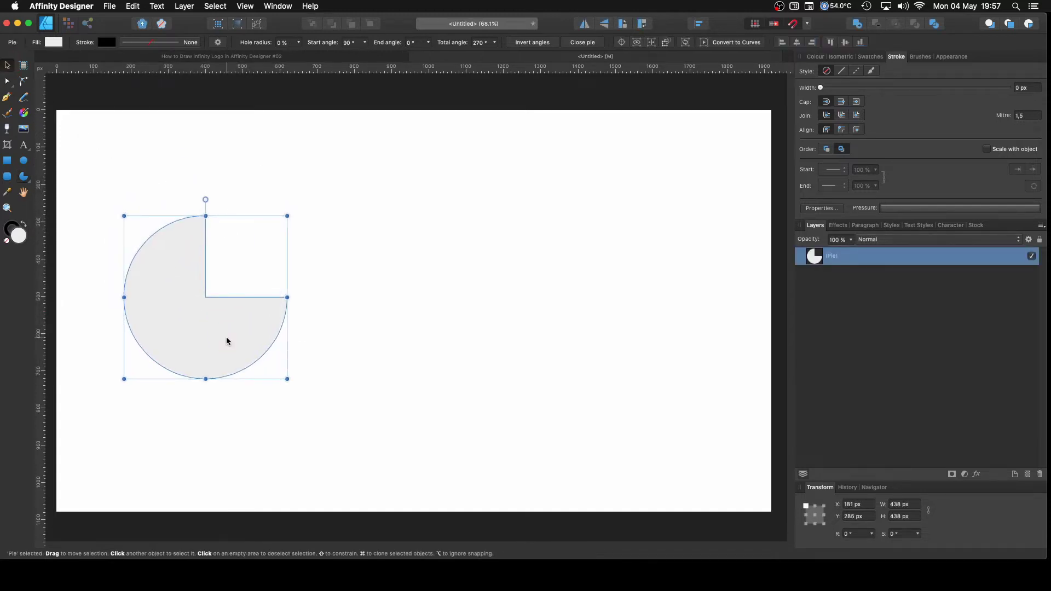
pyautogui.moveTo(206, 216); pyautogui.dragTo(256, 248)
pyautogui.moveTo(287, 297); pyautogui.dragTo(258, 348)
# - Remove the pie's fill and give it a solid 1 px stroke
pyautogui.click(60, 43)
pyautogui.click(175, 55)
pyautogui.click(162, 43)
pyautogui.click(144, 60)
# - Convert the pie to curves, then break and delete the centre node to leave an open arc
pyautogui.click(8, 65)
pyautogui.click(738, 42)
pyautogui.click(7, 82)
pyautogui.click(206, 298)
pyautogui.click(330, 44)
pyautogui.moveTo(206, 298); pyautogui.dragTo(271, 297)
pyautogui.press('BackSpace')
pyautogui.click(206, 298)
pyautogui.press('BackSpace')
pyautogui.click(8, 161)
# - Draw a 309.7 px guide square at the arc's upper end and snap its left edge to the circle centre
pyautogui.click(9, 66)
pyautogui.click(7, 160)
pyautogui.click(301, 245)
pyautogui.moveTo(262, 239); pyautogui.dragTo(318, 300)
pyautogui.click(7, 65)
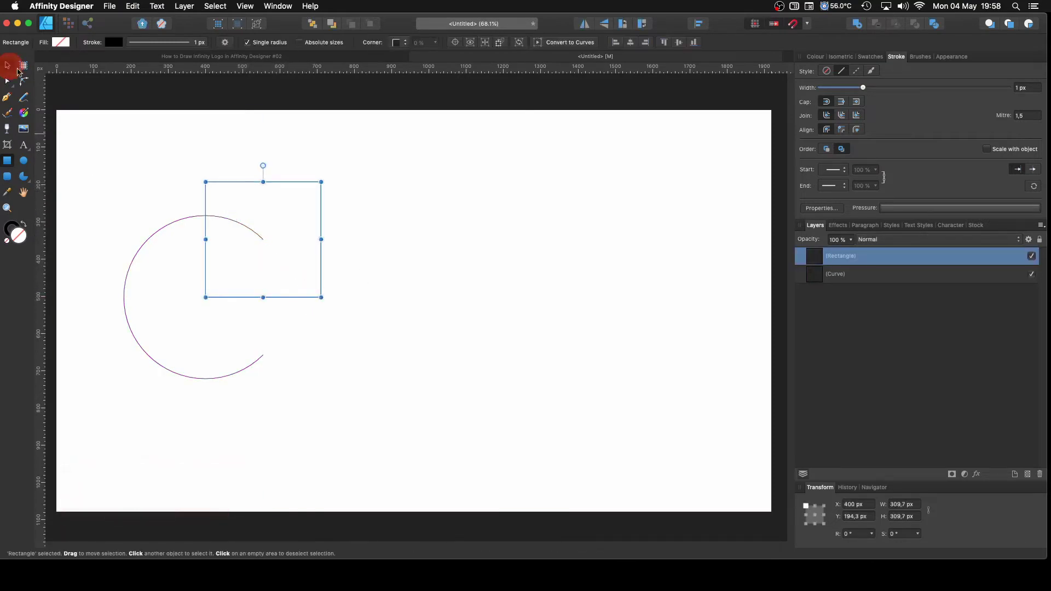
pyautogui.moveTo(253, 305); pyautogui.dragTo(311, 363)
pyautogui.scroll(5, 263, 297)
pyautogui.scroll(-2, 323, 321)
pyautogui.scroll(8, 270, 207)
pyautogui.scroll(-4, 270, 208)
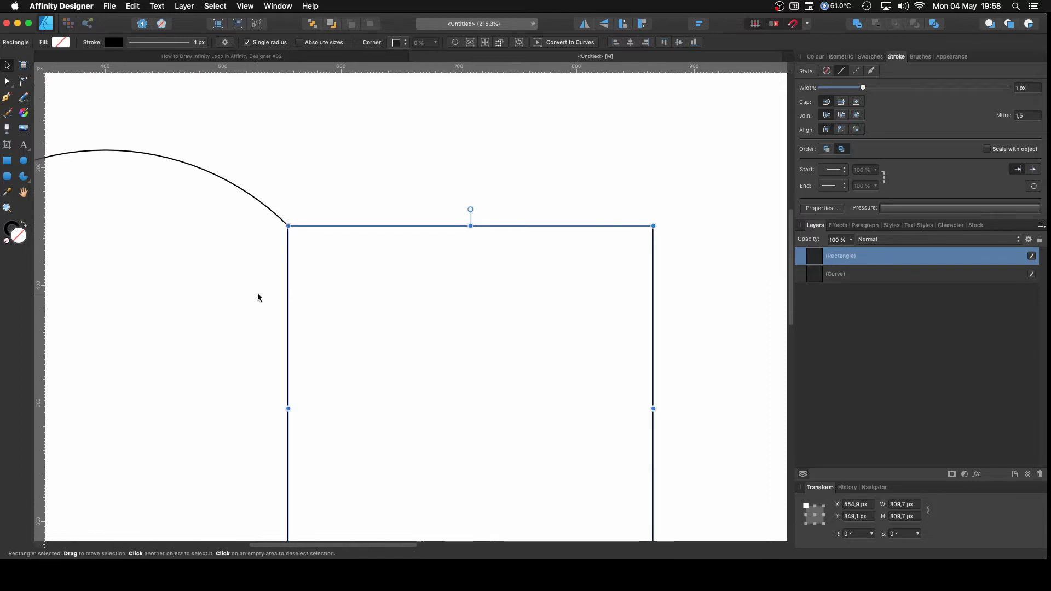
pyautogui.scroll(-5, 258, 298)
pyautogui.scroll(-4, 343, 323)
# - Duplicate the arc, flip the copy horizontally, and clone it across to the right
pyautogui.click(111, 330)
pyautogui.press('super+j')
pyautogui.click(586, 26)
pyautogui.press('super')
pyautogui.moveTo(265, 352); pyautogui.dragTo(697, 351)
# - Delete the leftover overlapping arc and the square guide
pyautogui.click(493, 468)
pyautogui.click(293, 325)
pyautogui.press('BackSpace')
pyautogui.click(387, 339)
pyautogui.press('BackSpace')
pyautogui.click(361, 237)
# - Draw two crossing pen lines linking each arc's top end to the other arc's bottom end
pyautogui.click(7, 99)
pyautogui.click(320, 138)
pyautogui.click(519, 336)
pyautogui.press('Escape')
pyautogui.click(519, 140)
pyautogui.click(320, 337)
# - With the Node tool, select the right arc and the end node at the right crossing
pyautogui.click(7, 65)
pyautogui.click(7, 81)
pyautogui.scroll(-3, 276, 301)
pyautogui.keyDown('shift'); pyautogui.click(473, 183); pyautogui.keyUp('shift')
pyautogui.moveTo(395, 181); pyautogui.dragTo(470, 246)
# - Join the arcs and crossing lines at their end nodes into one continuous curve
pyautogui.click(375, 43)
pyautogui.keyDown('shift'); pyautogui.click(408, 307); pyautogui.keyUp('shift')
pyautogui.moveTo(440, 303); pyautogui.dragTo(412, 332)
pyautogui.click(375, 42)
pyautogui.keyDown('shift'); pyautogui.click(280, 196); pyautogui.keyUp('shift')
pyautogui.moveTo(338, 188); pyautogui.dragTo(279, 237)
pyautogui.click(374, 42)
pyautogui.moveTo(284, 302); pyautogui.dragTo(322, 341)
# - Centre the infinity curve horizontally and vertically on the page
pyautogui.click(9, 66)
pyautogui.moveTo(374, 271); pyautogui.dragTo(473, 274)
pyautogui.click(698, 26)
pyautogui.click(720, 57)
pyautogui.click(720, 116)
pyautogui.click(765, 169)
pyautogui.moveTo(693, 219); pyautogui.dragTo(659, 245)
# - Thicken the stroke to 100 px and expand it into a filled shape
pyautogui.click(169, 45)
pyautogui.click(135, 79)
pyautogui.moveTo(135, 79); pyautogui.dragTo(204, 78)
pyautogui.click(189, 8)
pyautogui.click(200, 306)
# - Set the expanded shape to no fill with a solid 17 px stroke and Mitre joins
pyautogui.click(52, 42)
pyautogui.click(168, 56)
pyautogui.click(156, 43)
pyautogui.click(138, 62)
pyautogui.moveTo(134, 80); pyautogui.dragTo(181, 80)
pyautogui.click(155, 108)
pyautogui.click(7, 98)
# - Draw two short diagonal pen lines bridging the gaps at the central crossing
pyautogui.click(387, 303)
pyautogui.click(413, 330)
pyautogui.press('Escape')
pyautogui.click(413, 276)
pyautogui.click(440, 303)
# - Marquee-select all three objects and expand their strokes into filled shapes
pyautogui.press('v')
pyautogui.click(164, 186)
pyautogui.moveTo(108, 113); pyautogui.dragTo(705, 482)
pyautogui.click(185, 6)
pyautogui.click(207, 305)
# - Merge the three shapes into one infinity shape and move it slightly up
pyautogui.click(858, 25)
pyautogui.moveTo(444, 374); pyautogui.dragTo(437, 349)
pyautogui.click(109, 146)
pyautogui.scroll(2, 361, 350)
# - Fill the infinity shape red with saturation 100 and lightness 66, then fit the page in view
pyautogui.click(307, 335)
pyautogui.click(53, 43)
pyautogui.moveTo(55, 97); pyautogui.dragTo(165, 99)
pyautogui.moveTo(55, 108); pyautogui.dragTo(131, 109)
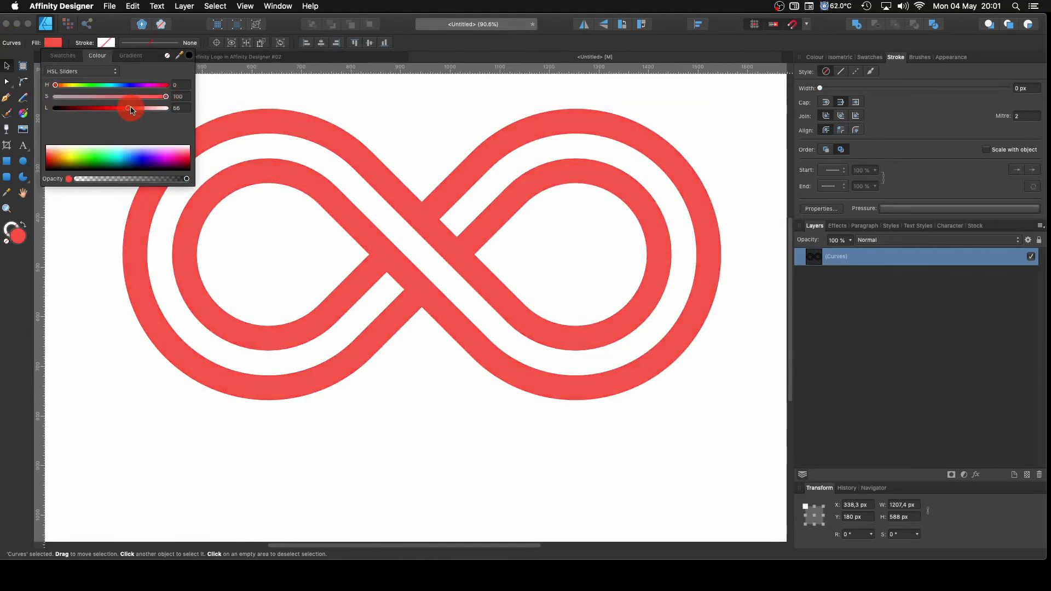
pyautogui.press('super+0')
pyautogui.click(417, 436)
# - Draw a rectangle on the page and remove its outline
pyautogui.click(7, 162)
pyautogui.moveTo(143, 167); pyautogui.dragTo(188, 244)
pyautogui.click(184, 43)
pyautogui.click(130, 61)
# - Rotate the rectangle to 45° and move it onto the left loop's band
pyautogui.click(6, 65)
pyautogui.press('shift')
pyautogui.press('shift')
pyautogui.moveTo(167, 159); pyautogui.dragTo(133, 164)
pyautogui.moveTo(164, 199); pyautogui.dragTo(330, 323)
# - Fill the rectangle with black
pyautogui.click(59, 43)
pyautogui.click(197, 56)
pyautogui.scroll(6, 328, 320)
pyautogui.click(330, 323)
# - Nudge the black rectangle over the band and lengthen it to cover the band's edge
pyautogui.moveTo(521, 366); pyautogui.dragTo(511, 348)
pyautogui.scroll(4, 529, 349)
pyautogui.scroll(10, 391, 257)
pyautogui.press('shift')
pyautogui.moveTo(391, 247); pyautogui.dragTo(388, 245)
pyautogui.scroll(-4, 457, 258)
pyautogui.press('shift')
pyautogui.moveTo(587, 289); pyautogui.dragTo(179, 171)
# - Resize the rectangle to about 38.6 × 150 px so it spans the band
pyautogui.moveTo(402, 266); pyautogui.dragTo(395, 274)
pyautogui.scroll(-3, 364, 277)
pyautogui.press('shift')
pyautogui.scroll(3, 474, 476)
pyautogui.press('shift')
pyautogui.scroll(-4, 474, 473)
pyautogui.moveTo(460, 252); pyautogui.dragTo(366, 205)
pyautogui.scroll(-3, 399, 253)
pyautogui.scroll(-3, 234, 201)
# - Narrow the rectangle to about 39 px and set its opacity to 50%
pyautogui.moveTo(270, 280); pyautogui.dragTo(301, 255)
pyautogui.click(230, 282)
pyautogui.click(317, 234)
pyautogui.click(850, 241)
pyautogui.moveTo(851, 256); pyautogui.dragTo(804, 257)
pyautogui.click(294, 273)
# - Undo the accidental curve move and narrow the strip to 24.6 px
pyautogui.press('super+z')
pyautogui.click(317, 245)
pyautogui.scroll(-3, 311, 235)
pyautogui.scroll(-2, 310, 235)
pyautogui.scroll(5, 336, 236)
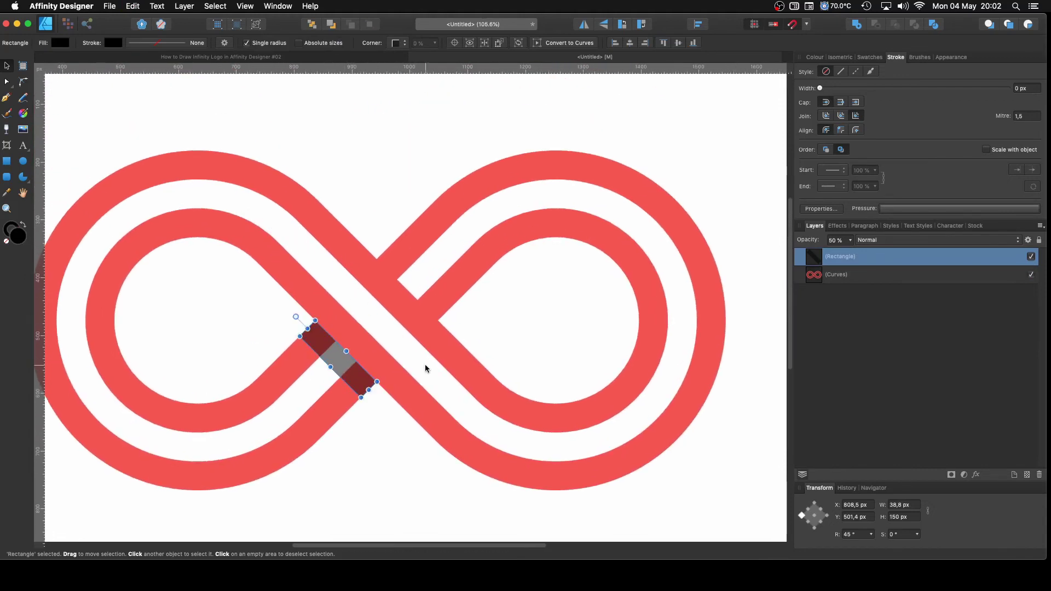
pyautogui.scroll(3, 331, 357)
pyautogui.moveTo(329, 372); pyautogui.dragTo(339, 362)
pyautogui.click(344, 364)
# - Duplicate the dark strip onto the other band at the crossing
pyautogui.moveTo(344, 364); pyautogui.dragTo(446, 259)
pyautogui.scroll(3, 446, 261)
pyautogui.scroll(3, 446, 261)
pyautogui.scroll(-1, 438, 260)
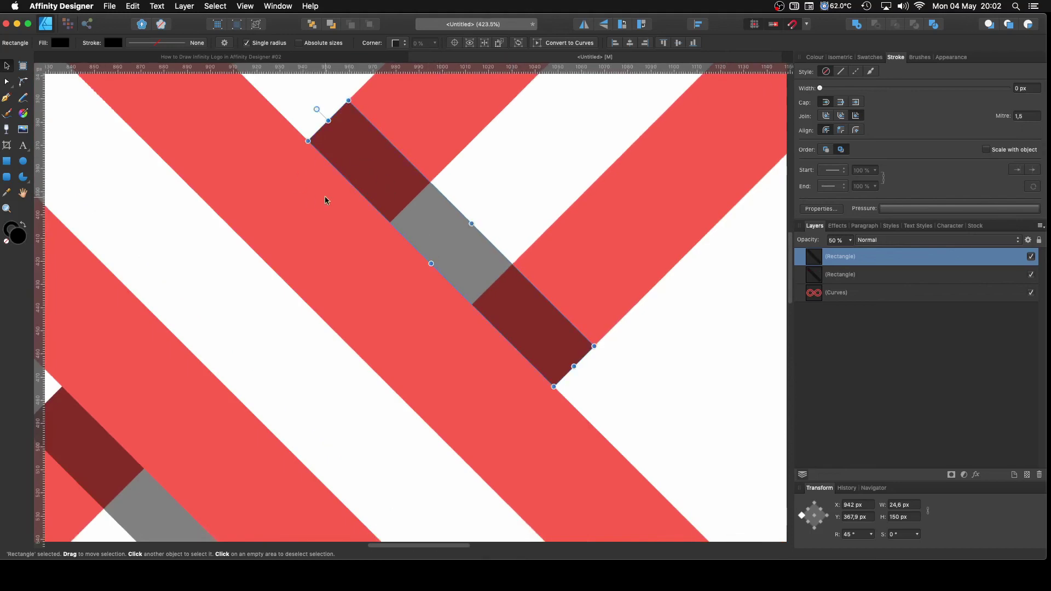
pyautogui.scroll(5, 332, 258)
pyautogui.scroll(-10, 360, 265)
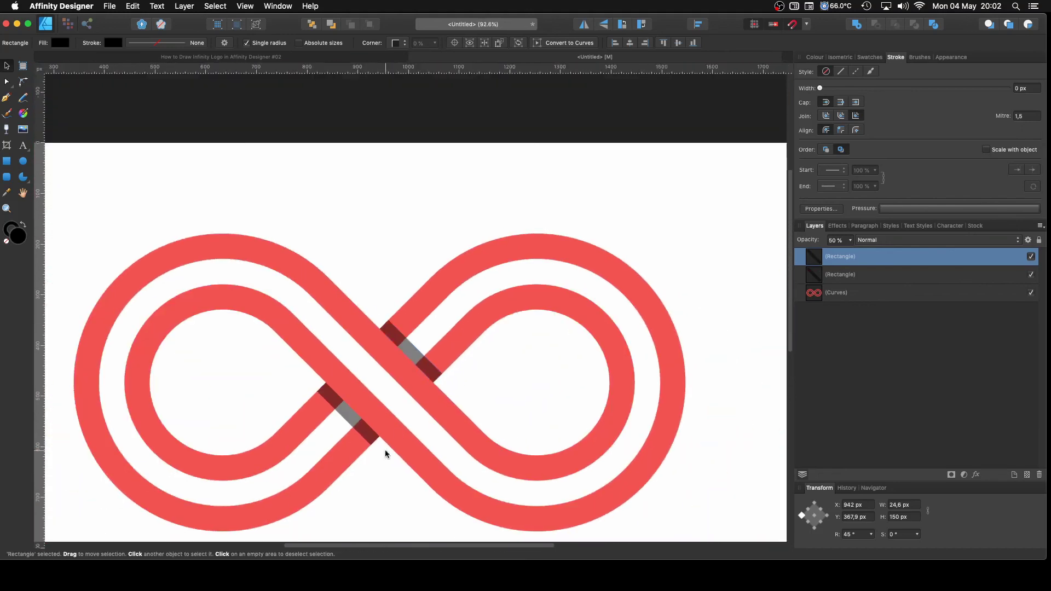
# - Set both shading strips to 30% opacity
pyautogui.click(381, 485)
pyautogui.click(347, 416)
pyautogui.keyDown('shift'); pyautogui.click(435, 368); pyautogui.keyUp('shift')
pyautogui.click(849, 240)
pyautogui.moveTo(847, 241); pyautogui.dragTo(835, 253)
pyautogui.moveTo(832, 254); pyautogui.dragTo(831, 252)
# - Select the infinity logo together with both shading strips
pyautogui.click(682, 253)
pyautogui.click(343, 412)
pyautogui.scroll(-5, 414, 360)
pyautogui.click(409, 482)
pyautogui.moveTo(168, 255); pyautogui.dragTo(624, 496)
# - Group the logo with its strips and centre the group horizontally and vertically on the page
pyautogui.click(58, 45)
pyautogui.click(697, 24)
pyautogui.click(720, 56)
pyautogui.click(720, 116)
pyautogui.click(767, 170)
pyautogui.scroll(-5, 725, 258)
pyautogui.scroll(2, 672, 274)
pyautogui.scroll(-3, 649, 280)
pyautogui.hscroll(2, 688, 274)
pyautogui.scroll(-2, 382, 339)
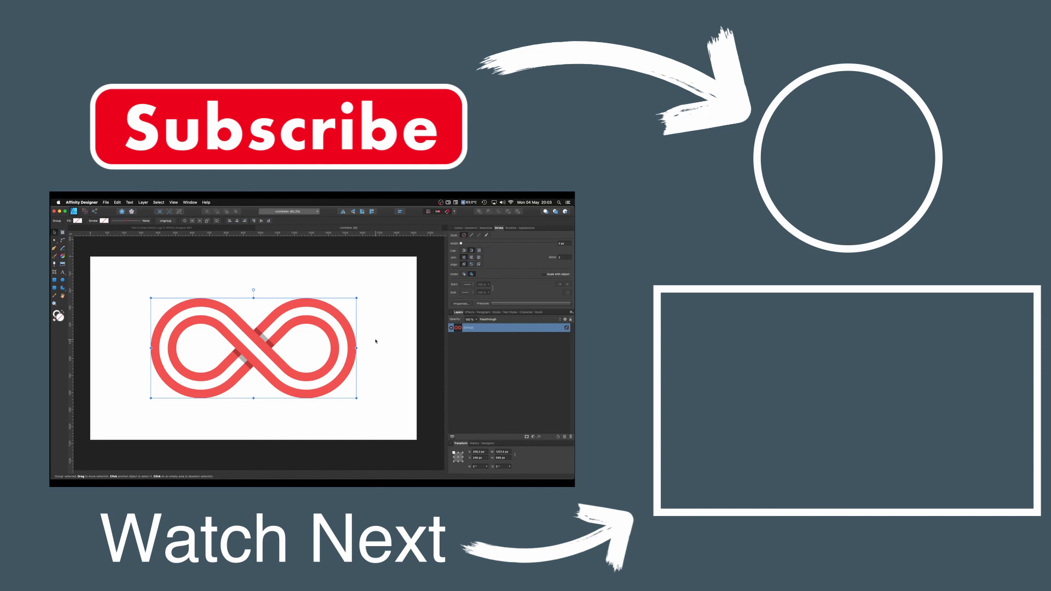